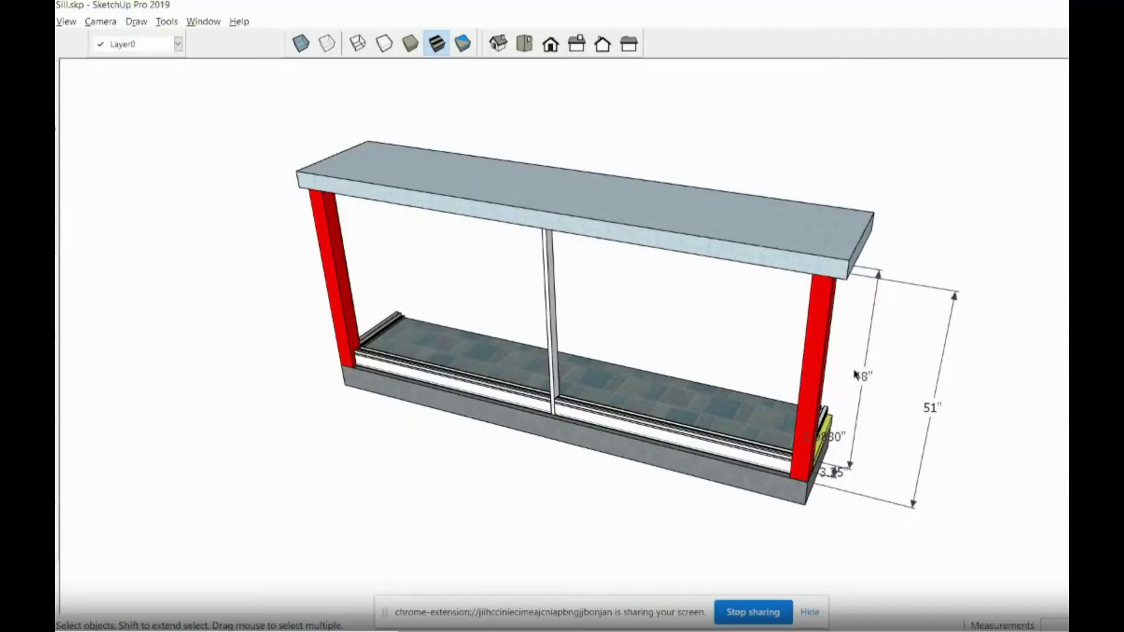
Step: Examine the exterior side of the window frame, including the white sill, concrete curb, center mullion and both red posts
{"action": "middle_click_drag", "start_coordinate": [855, 374], "coordinate": [823, 275]}
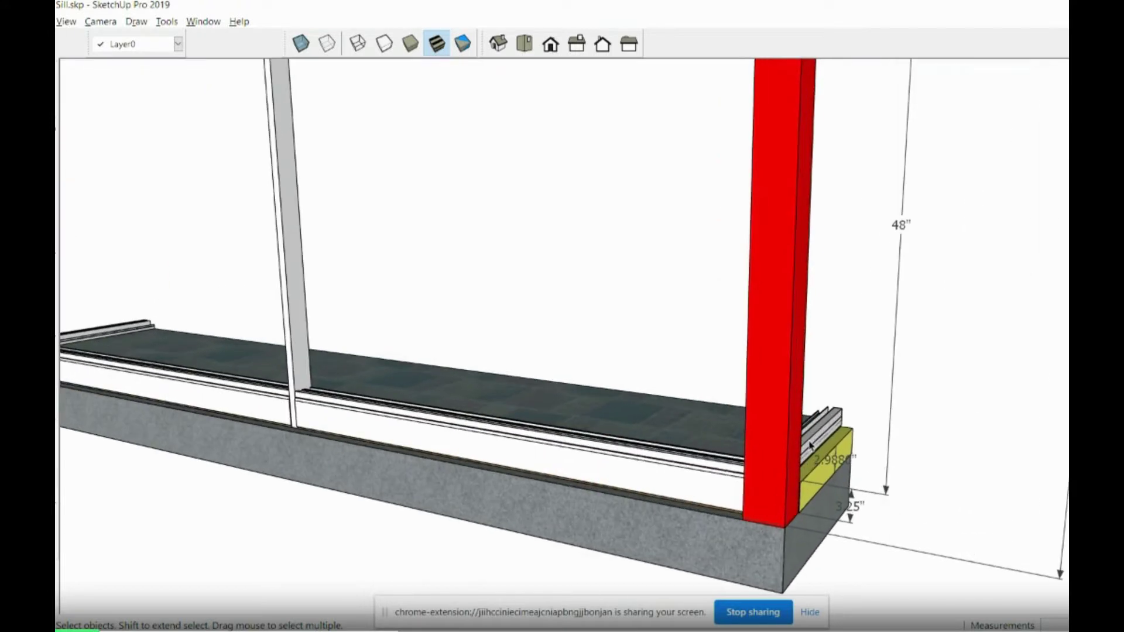
{"action": "middle_click_drag", "start_coordinate": [810, 445], "coordinate": [750, 372]}
{"action": "scroll", "coordinate": [804, 470], "scroll_direction": "up", "scroll_amount": 3}
{"action": "scroll", "coordinate": [502, 354], "scroll_direction": "down", "scroll_amount": 1}
{"action": "middle_click_drag", "start_coordinate": [502, 354], "coordinate": [803, 372], "text": "shift"}
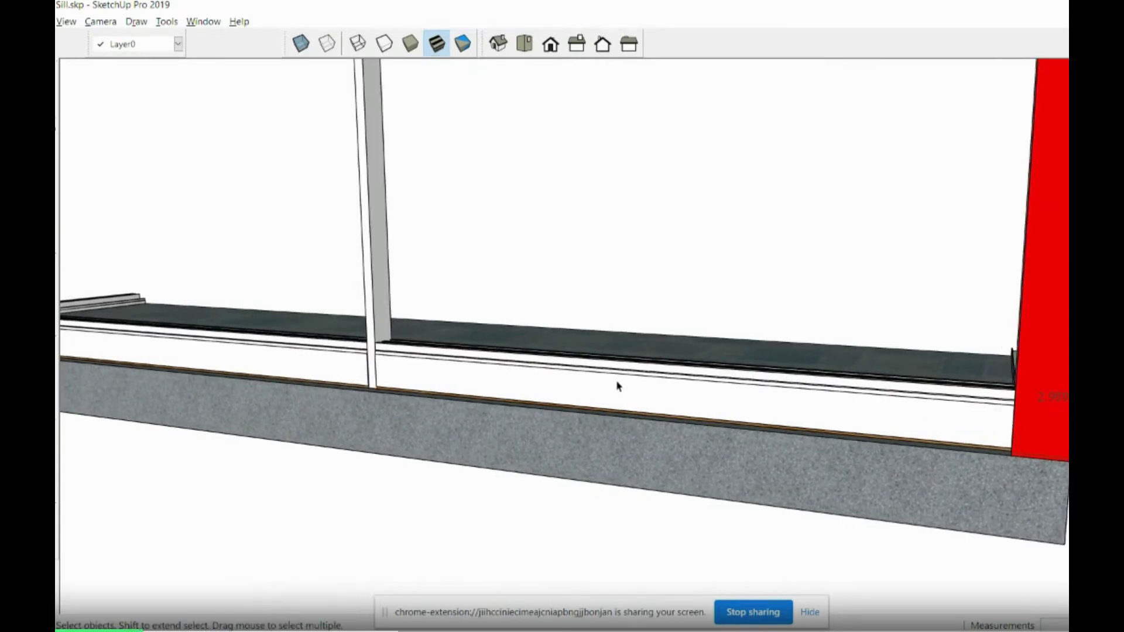
{"action": "middle_click_drag", "start_coordinate": [540, 378], "coordinate": [981, 380]}
{"action": "middle_click_drag", "start_coordinate": [917, 368], "coordinate": [699, 295]}
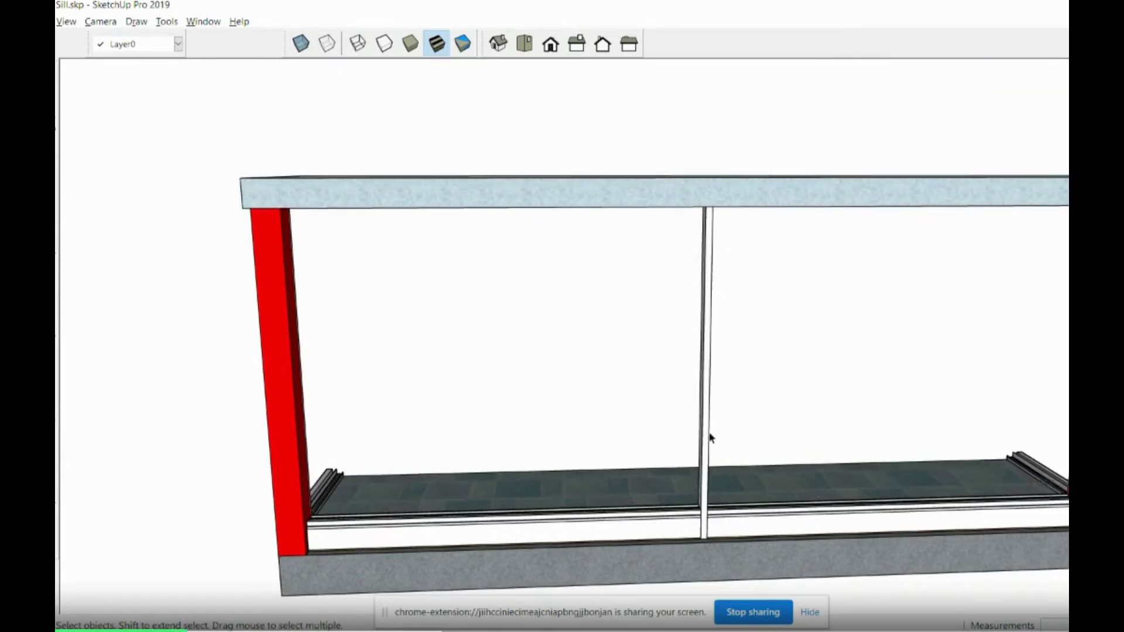
{"action": "scroll", "coordinate": [710, 434], "scroll_direction": "down", "scroll_amount": 1}
{"action": "middle_click_drag", "start_coordinate": [710, 434], "coordinate": [890, 427]}
{"action": "scroll", "coordinate": [688, 447], "scroll_direction": "down", "scroll_amount": 1}
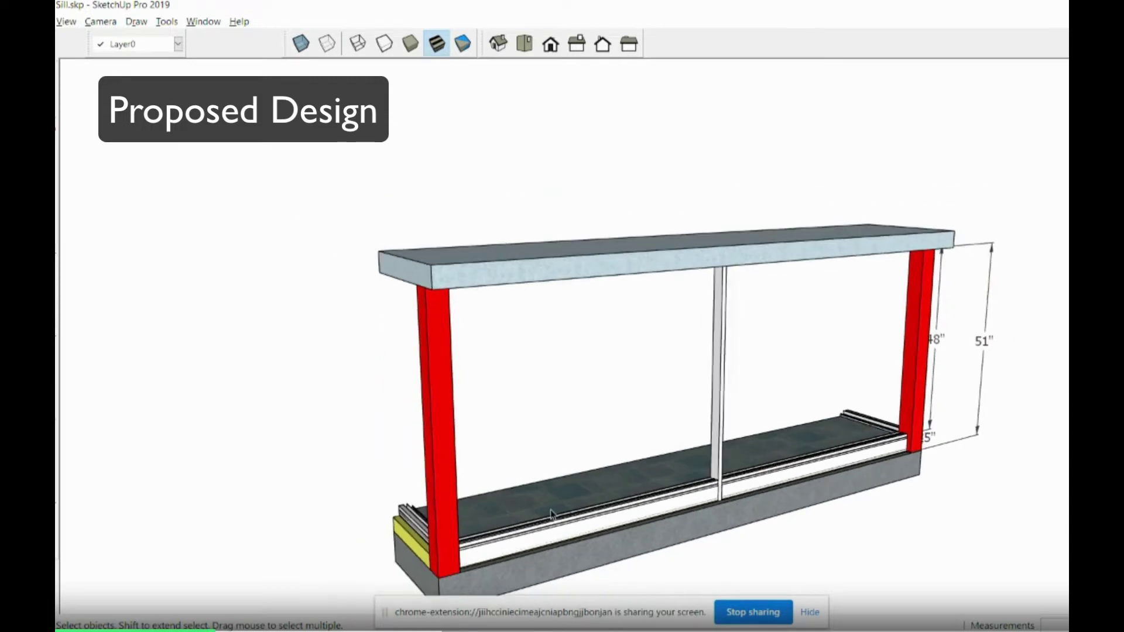
Step: Examine the interior side of the concrete curb, the wood strip and the white frame running between the red posts
{"action": "scroll", "coordinate": [557, 512], "scroll_direction": "up", "scroll_amount": 2}
{"action": "middle_click_drag", "start_coordinate": [579, 503], "coordinate": [878, 421]}
{"action": "scroll", "coordinate": [588, 391], "scroll_direction": "up", "scroll_amount": 5}
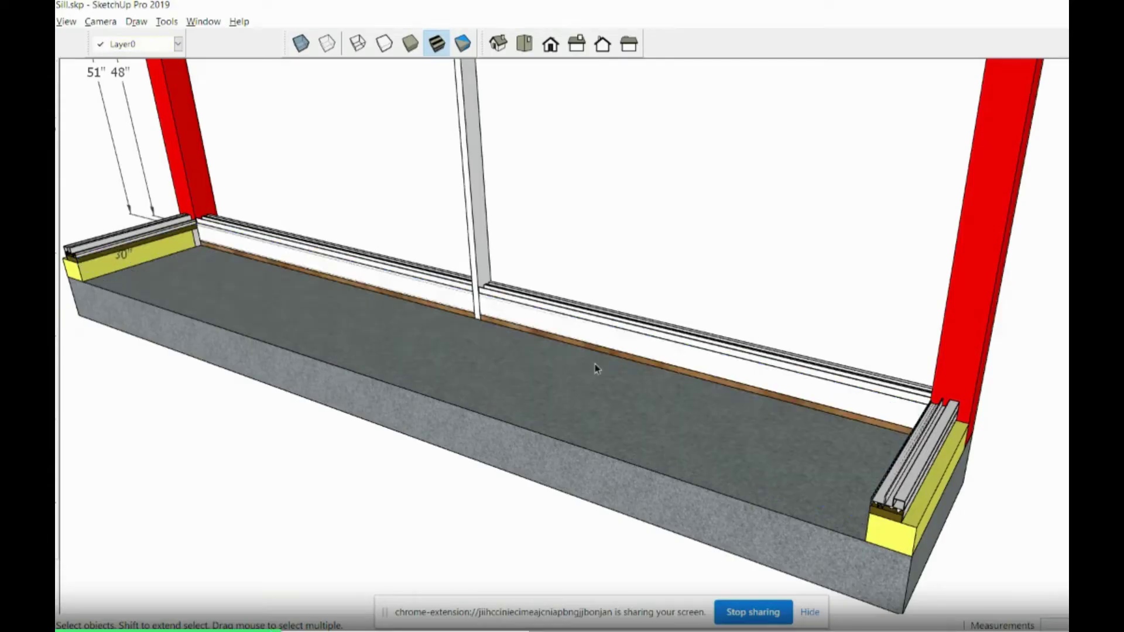
{"action": "middle_click_drag", "start_coordinate": [550, 362], "coordinate": [826, 295]}
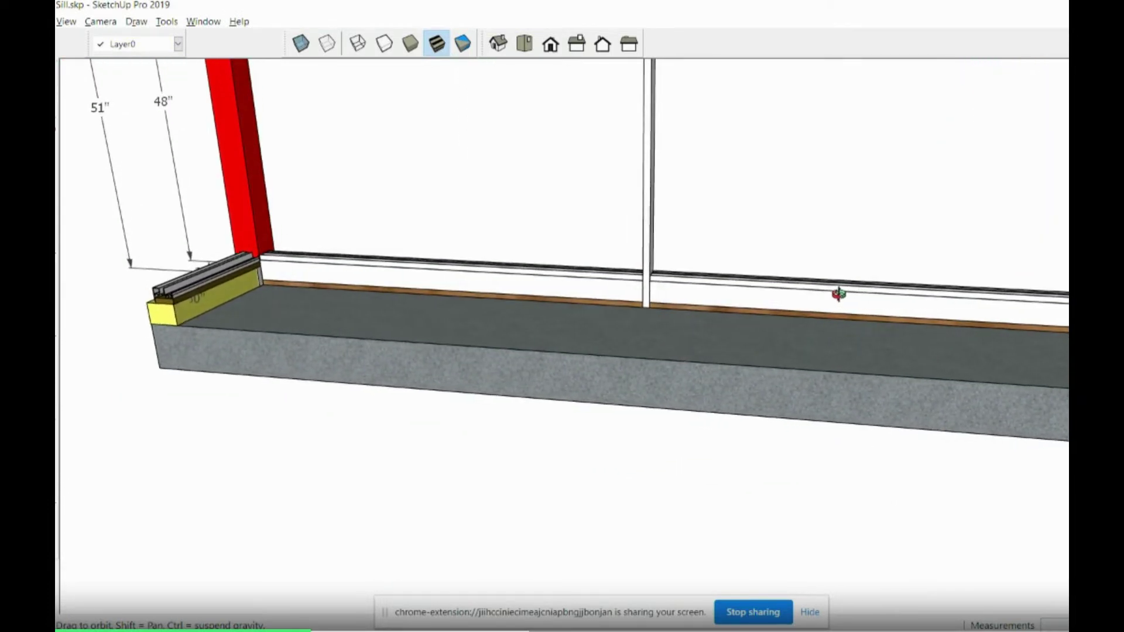
{"action": "scroll", "coordinate": [842, 299], "scroll_direction": "up", "scroll_amount": 1}
{"action": "scroll", "coordinate": [842, 301], "scroll_direction": "up", "scroll_amount": 1}
{"action": "scroll", "coordinate": [735, 304], "scroll_direction": "down", "scroll_amount": 1}
{"action": "middle_click_drag", "start_coordinate": [736, 305], "coordinate": [861, 321], "text": "shift"}
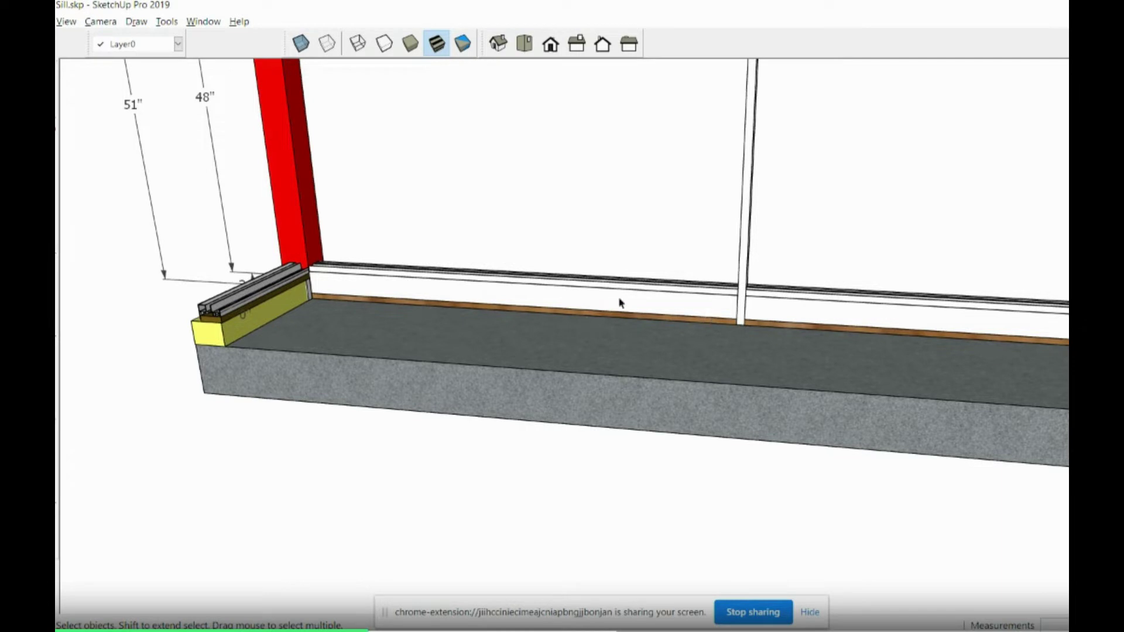
Step: Inspect the end corner where the grey track sits on the brown shim and yellow block beside the red post
{"action": "scroll", "coordinate": [262, 324], "scroll_direction": "up", "scroll_amount": 3}
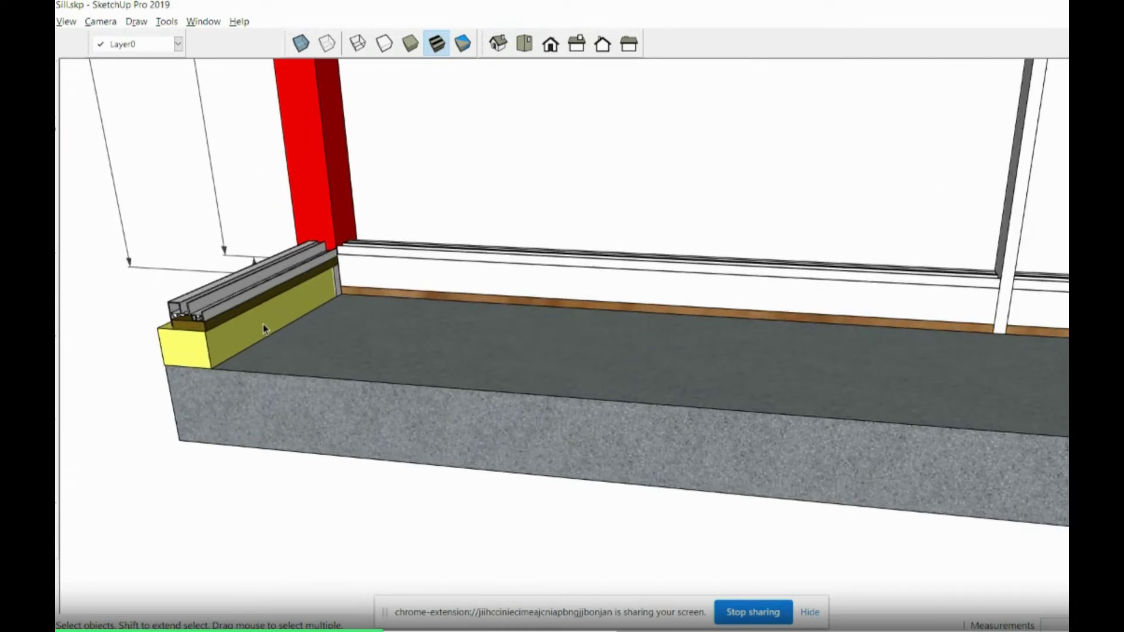
{"action": "scroll", "coordinate": [262, 324], "scroll_direction": "up", "scroll_amount": 2}
{"action": "middle_click_drag", "start_coordinate": [262, 324], "coordinate": [331, 305]}
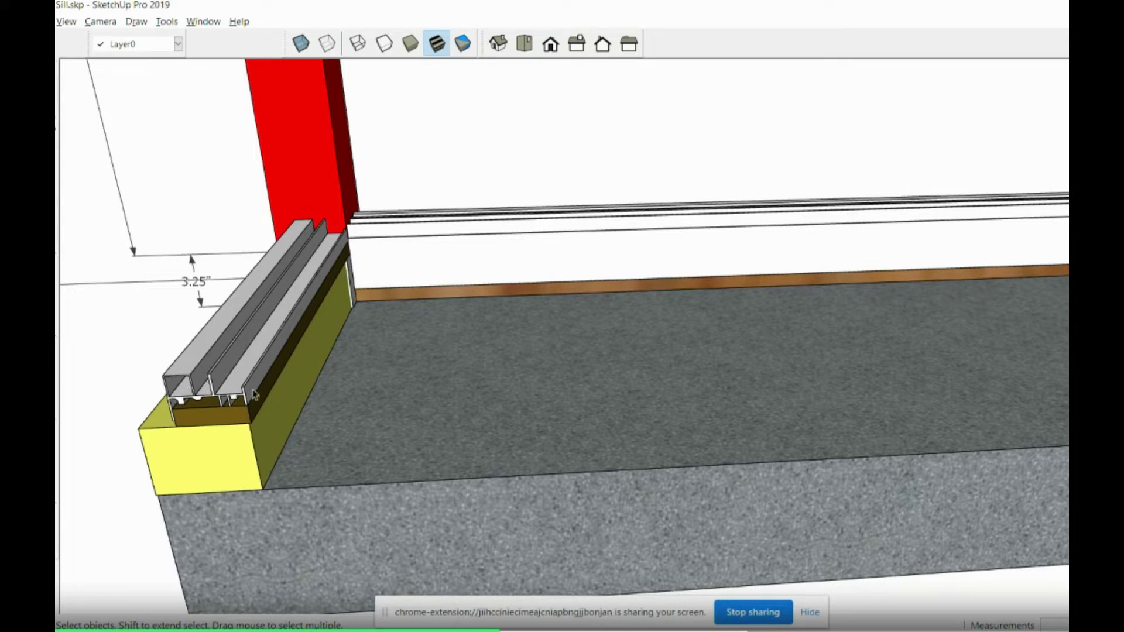
{"action": "scroll", "coordinate": [469, 369], "scroll_direction": "up", "scroll_amount": 1}
{"action": "middle_click_drag", "start_coordinate": [386, 354], "coordinate": [292, 315]}
{"action": "scroll", "coordinate": [292, 315], "scroll_direction": "down", "scroll_amount": 1}
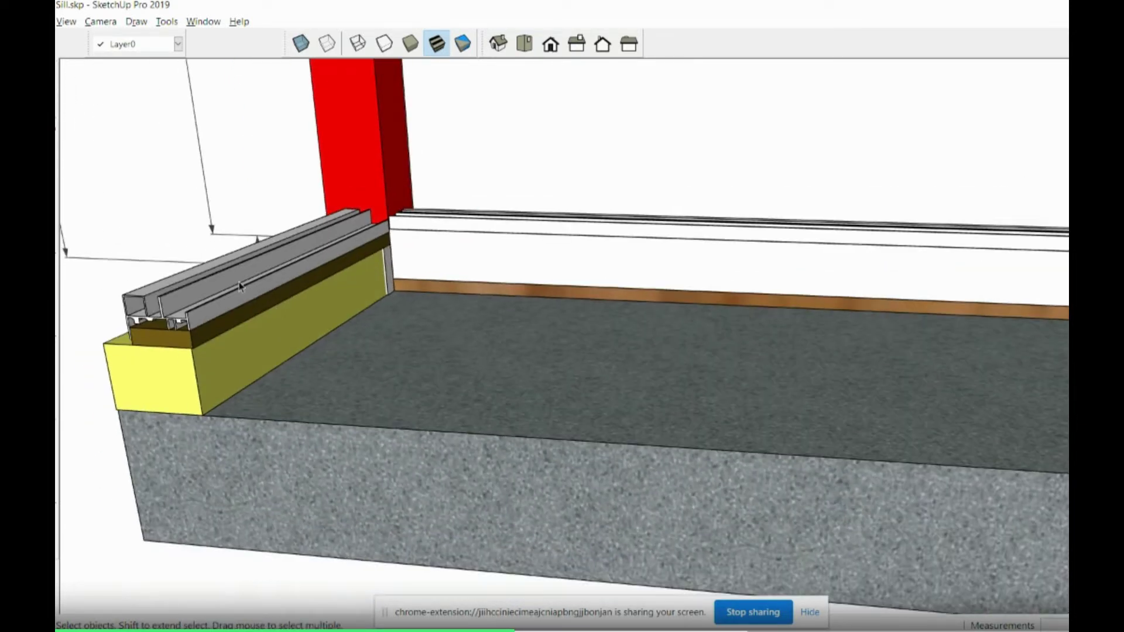
{"action": "scroll", "coordinate": [243, 303], "scroll_direction": "up", "scroll_amount": 1}
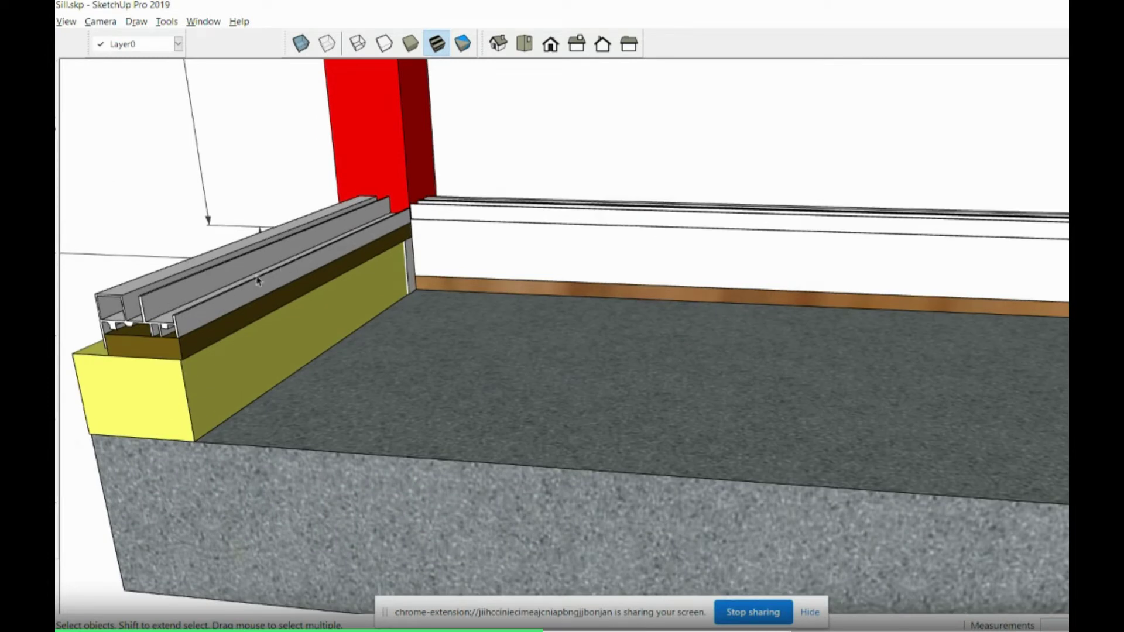
{"action": "scroll", "coordinate": [480, 282], "scroll_direction": "down", "scroll_amount": 2}
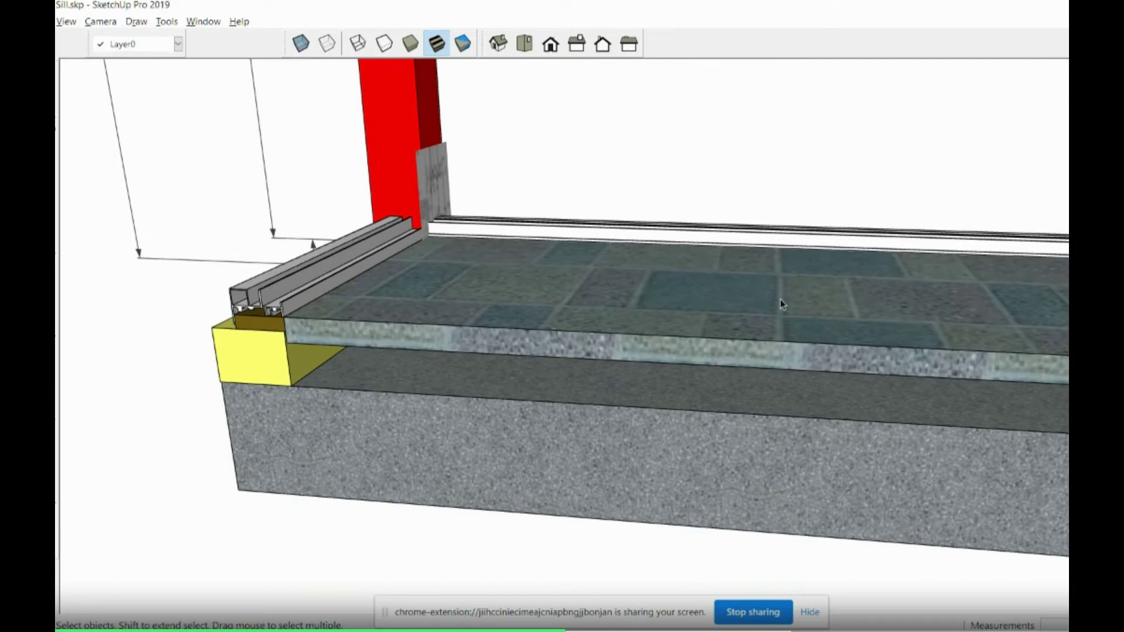
Step: Delete the grey detail image standing against the red post at the corner of the stone slab
{"action": "middle_click_drag", "start_coordinate": [782, 303], "coordinate": [467, 330], "text": "shift"}
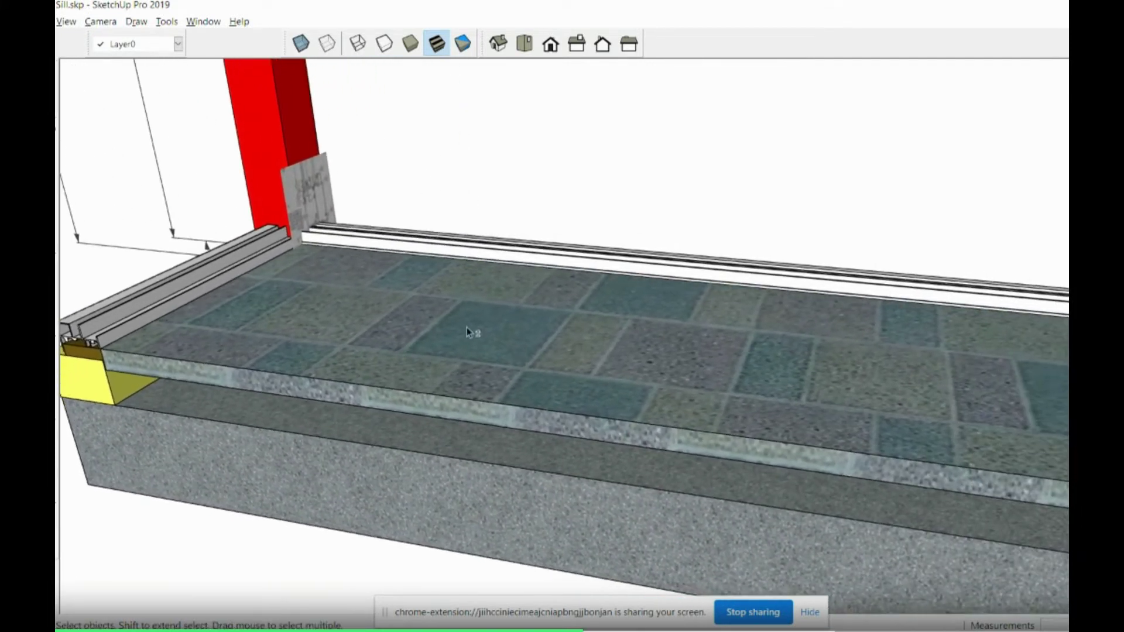
{"action": "left_click", "coordinate": [311, 186]}
{"action": "key", "text": "Delete"}
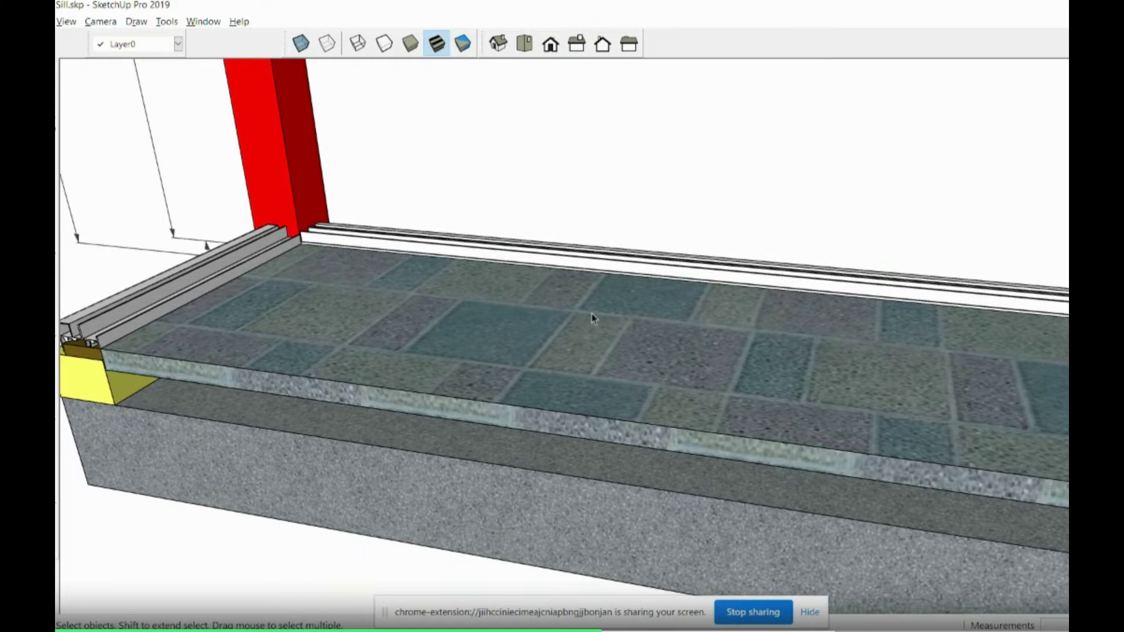
Step: Examine how the stone slab meets the white frame along its full length between the red posts
{"action": "middle_click_drag", "start_coordinate": [592, 316], "coordinate": [221, 249], "text": "shift"}
{"action": "scroll", "coordinate": [855, 346], "scroll_direction": "down", "scroll_amount": 2}
{"action": "scroll", "coordinate": [836, 278], "scroll_direction": "up", "scroll_amount": 2}
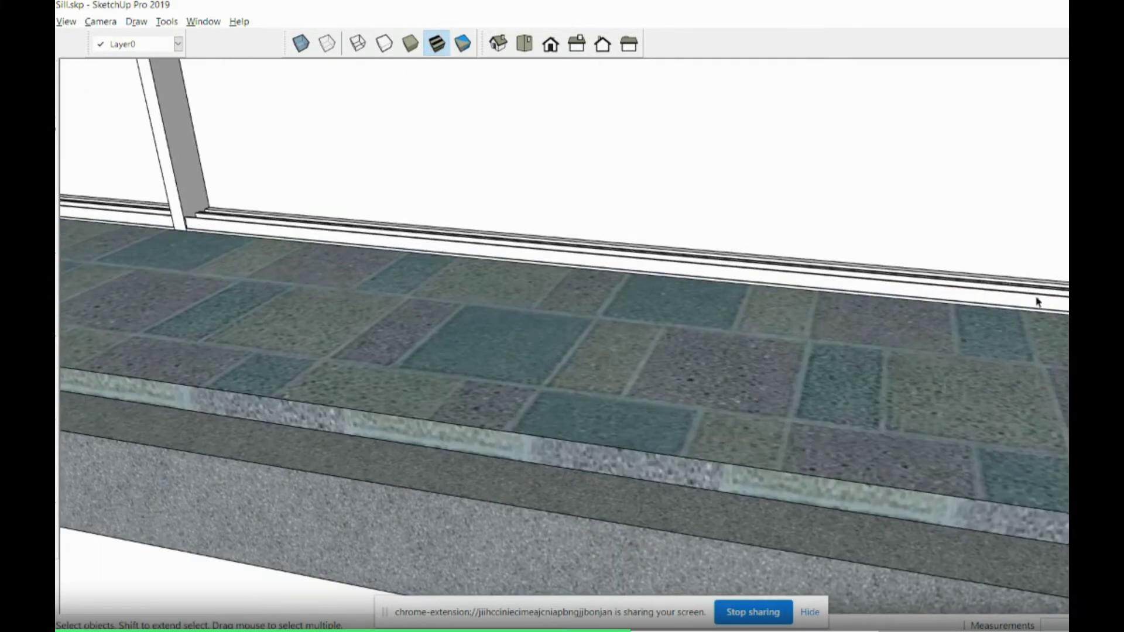
{"action": "scroll", "coordinate": [1037, 302], "scroll_direction": "up", "scroll_amount": 5}
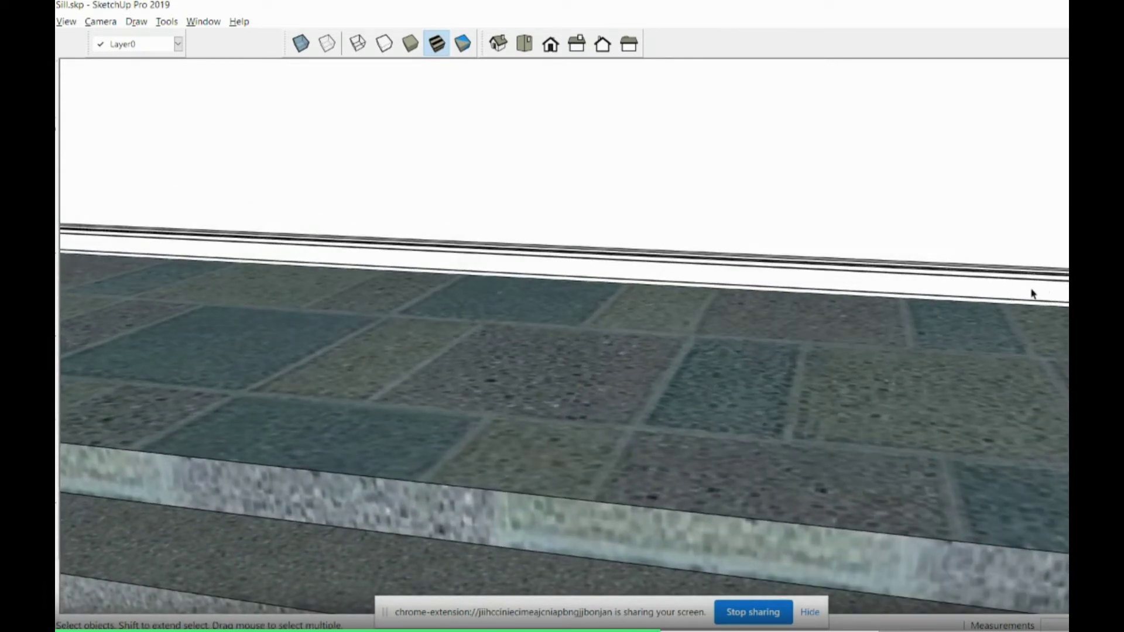
{"action": "scroll", "coordinate": [1000, 298], "scroll_direction": "down", "scroll_amount": 1}
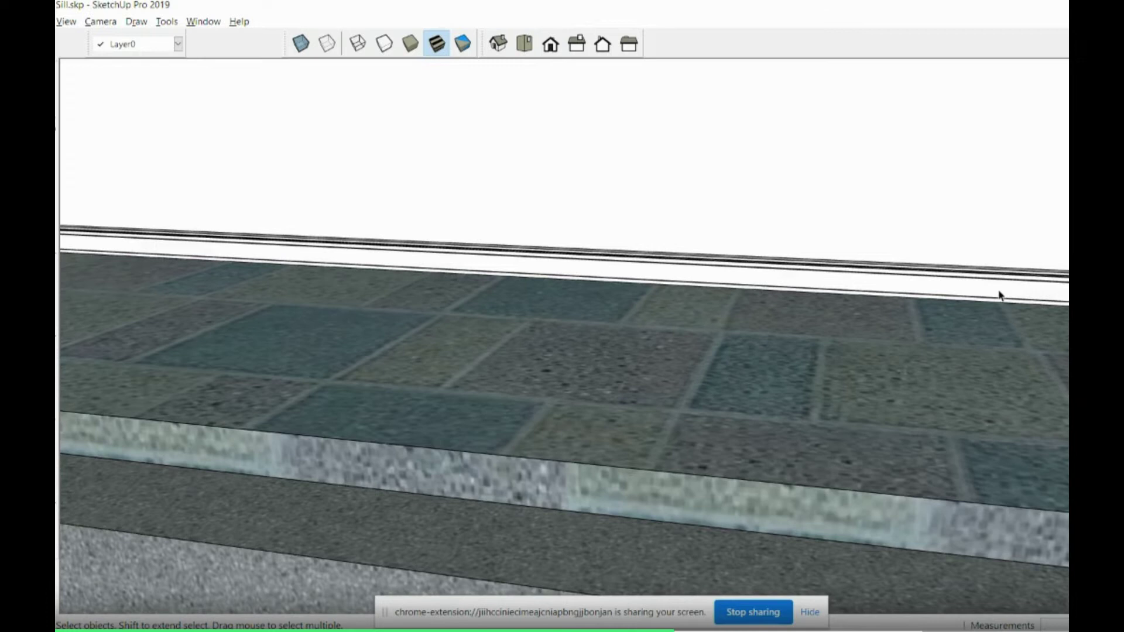
{"action": "scroll", "coordinate": [861, 253], "scroll_direction": "down", "scroll_amount": 2}
{"action": "scroll", "coordinate": [640, 256], "scroll_direction": "down", "scroll_amount": 2}
{"action": "middle_click_drag", "start_coordinate": [640, 256], "coordinate": [774, 318]}
{"action": "scroll", "coordinate": [774, 321], "scroll_direction": "down", "scroll_amount": 4}
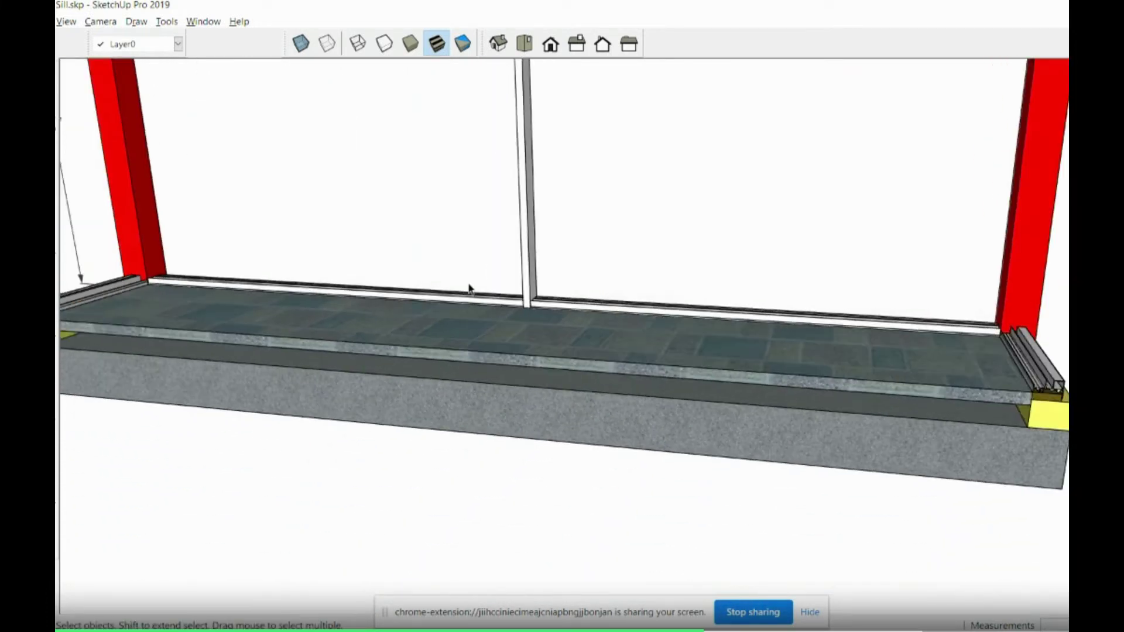
{"action": "middle_click_drag", "start_coordinate": [470, 284], "coordinate": [642, 309]}
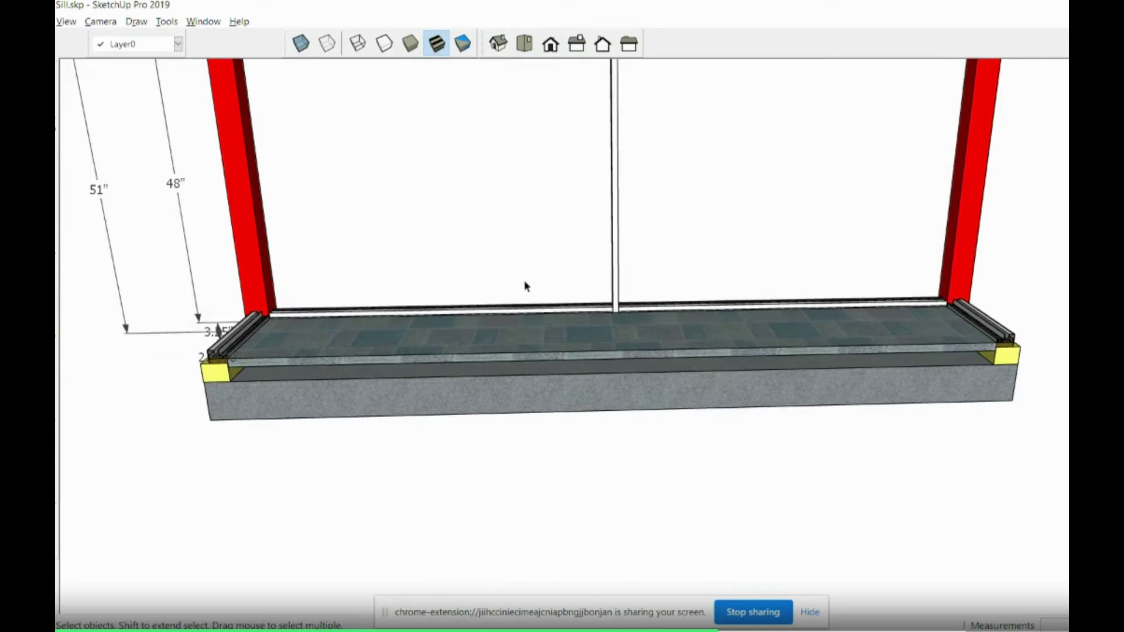
Step: Remove the yellow block beneath the end track beside the red post, and undo the removal
{"action": "middle_click_drag", "start_coordinate": [525, 285], "coordinate": [554, 397]}
{"action": "scroll", "coordinate": [448, 444], "scroll_direction": "up", "scroll_amount": 5}
{"action": "scroll", "coordinate": [556, 395], "scroll_direction": "up", "scroll_amount": 2}
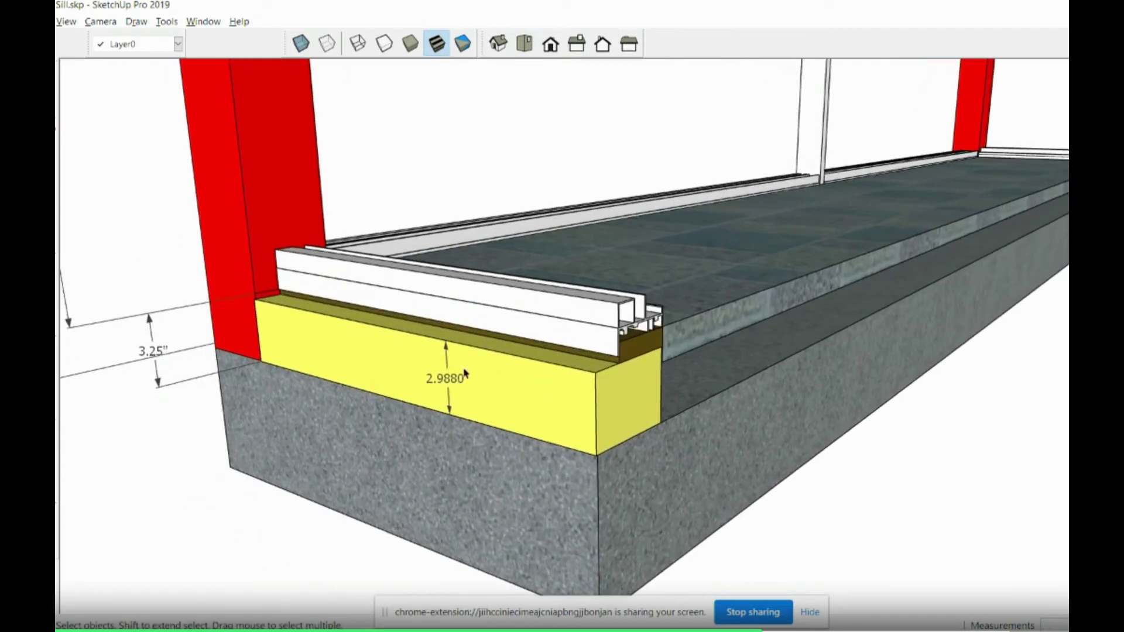
{"action": "left_click", "coordinate": [519, 396]}
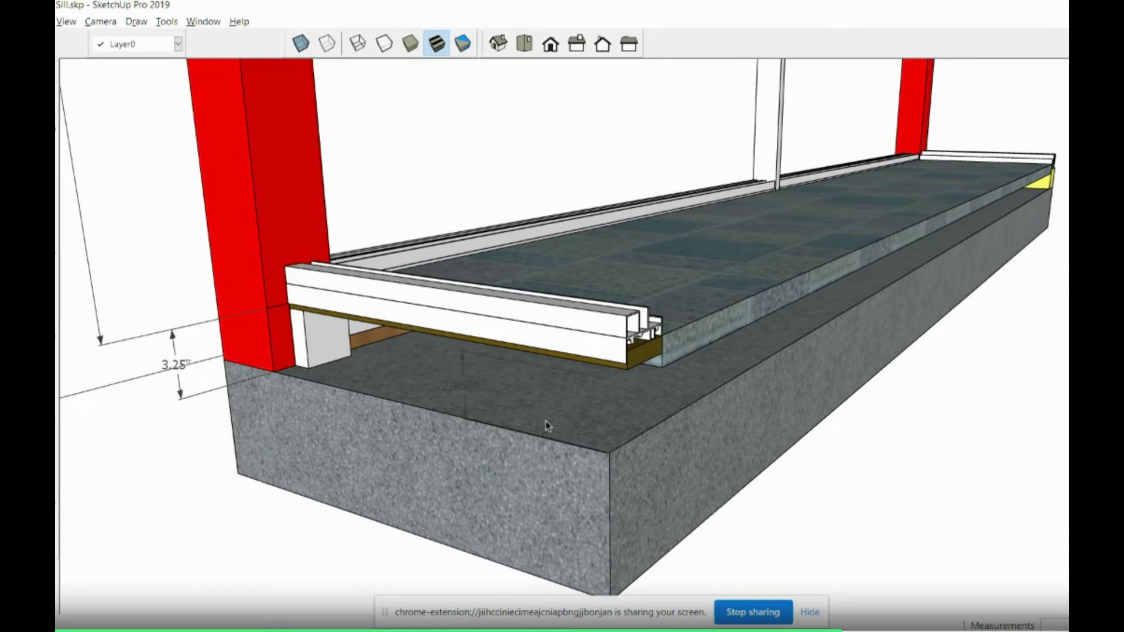
{"action": "key", "text": "ctrl+z"}
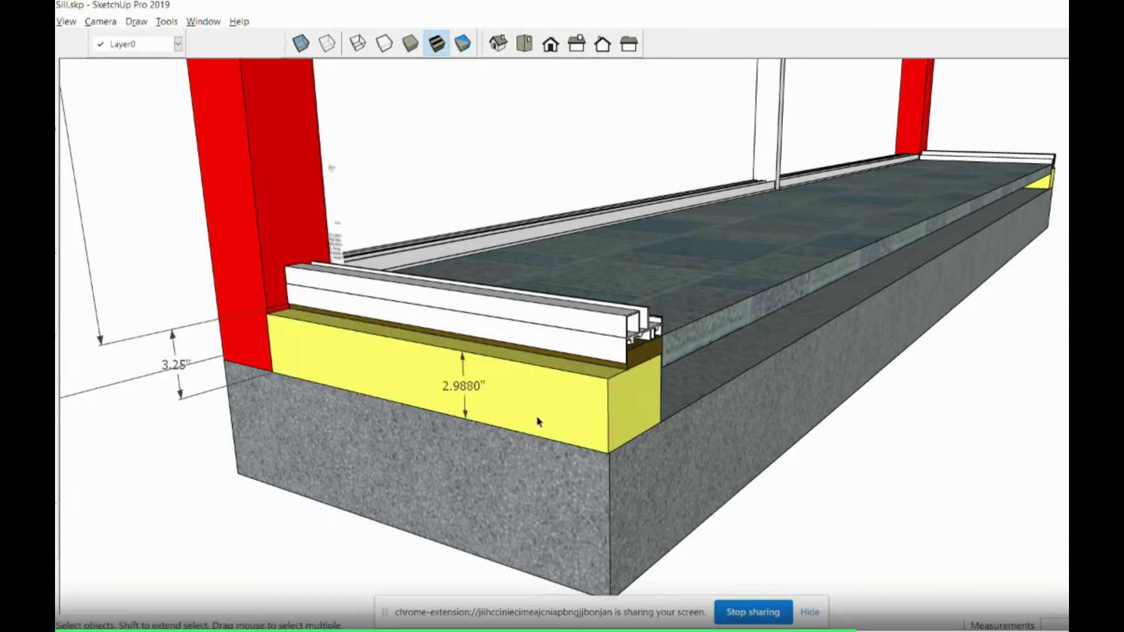
Step: Review the whole frame from the exterior and inspect where the white sill meets the red post at the far corner
{"action": "middle_click_drag", "start_coordinate": [470, 397], "coordinate": [625, 392]}
{"action": "scroll", "coordinate": [586, 423], "scroll_direction": "down", "scroll_amount": 3}
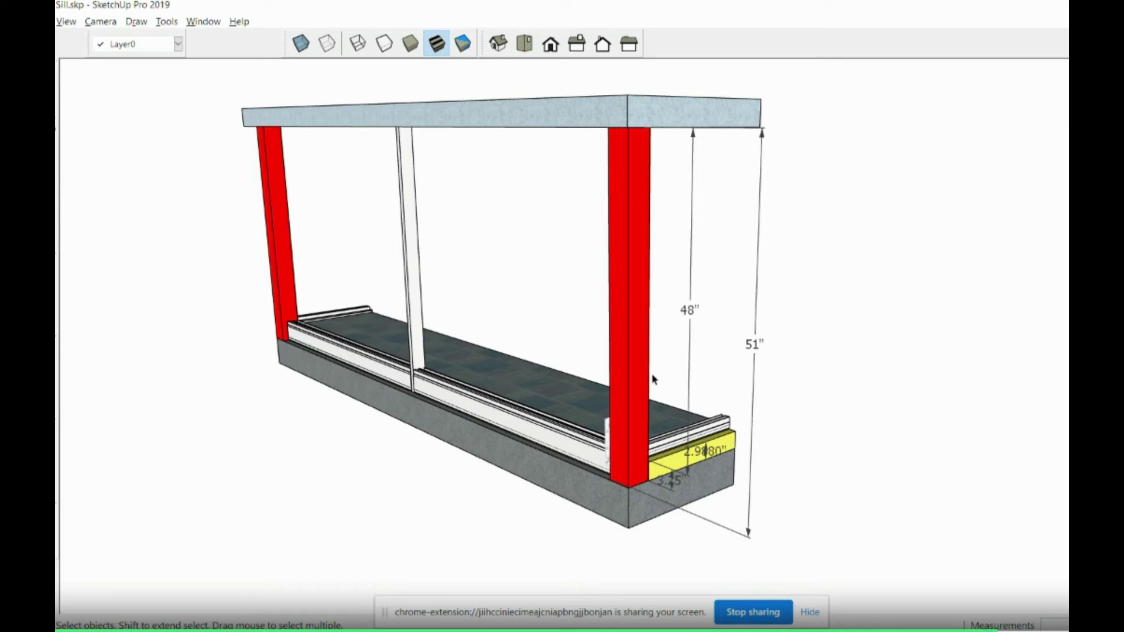
{"action": "middle_click_drag", "start_coordinate": [356, 388], "coordinate": [601, 373]}
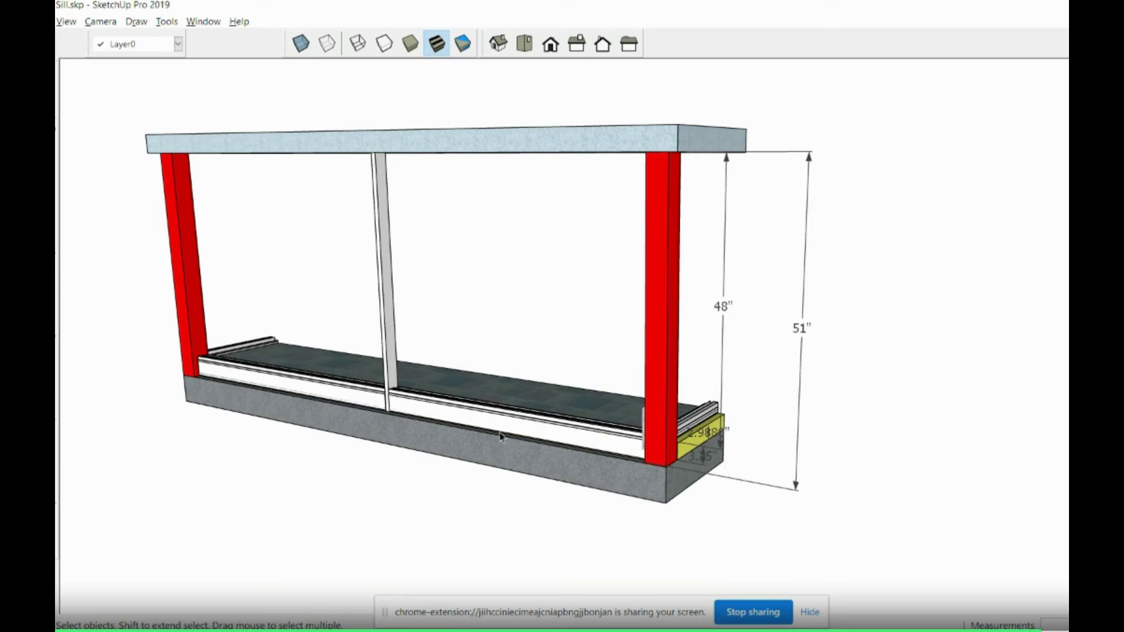
{"action": "middle_click_drag", "start_coordinate": [440, 356], "coordinate": [466, 381]}
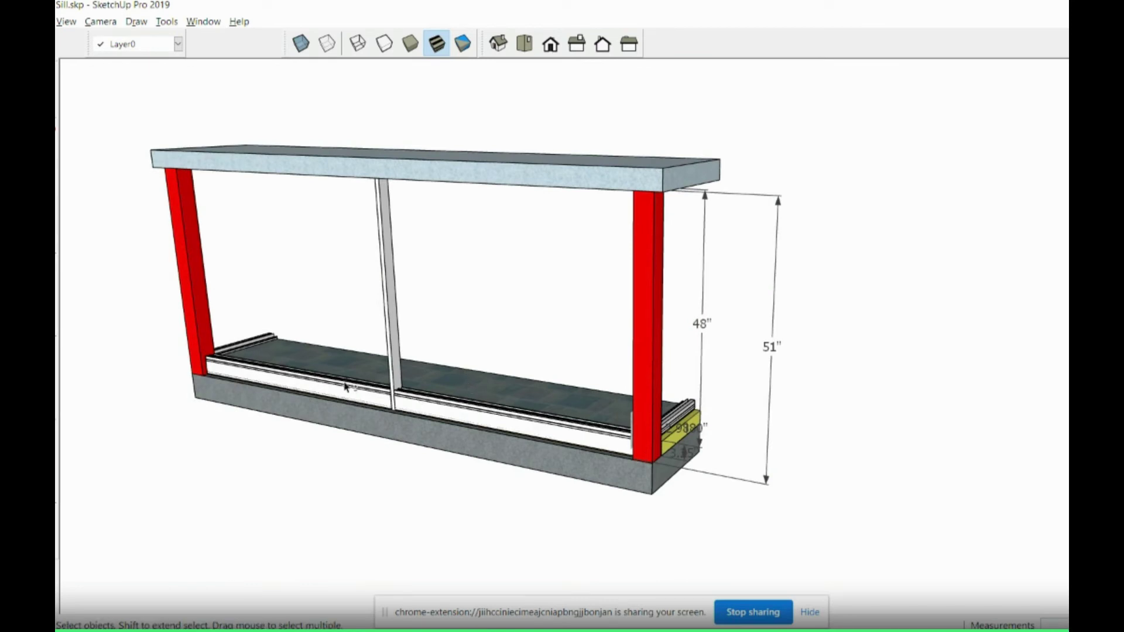
{"action": "middle_click_drag", "start_coordinate": [349, 389], "coordinate": [656, 387], "text": "shift"}
{"action": "scroll", "coordinate": [490, 466], "scroll_direction": "up", "scroll_amount": 2}
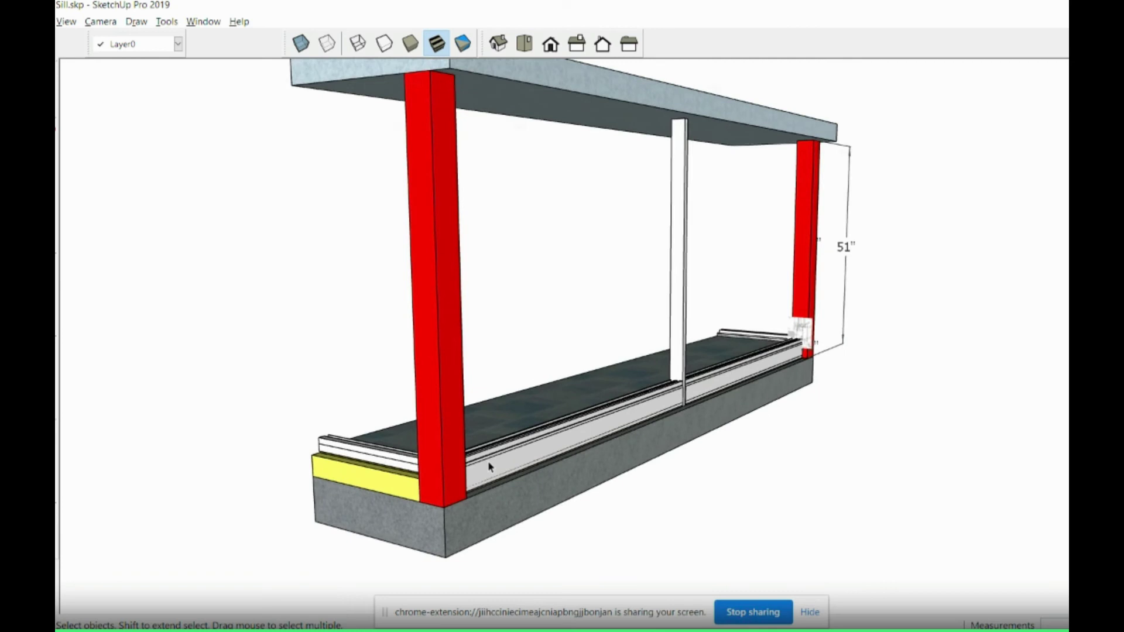
{"action": "scroll", "coordinate": [490, 465], "scroll_direction": "up", "scroll_amount": 2}
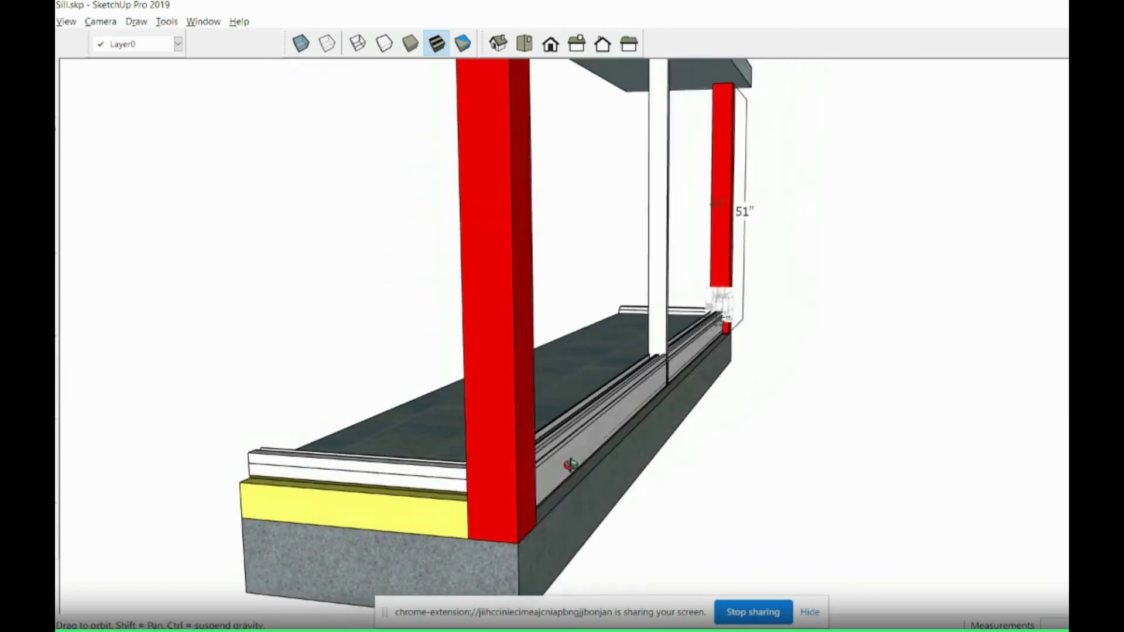